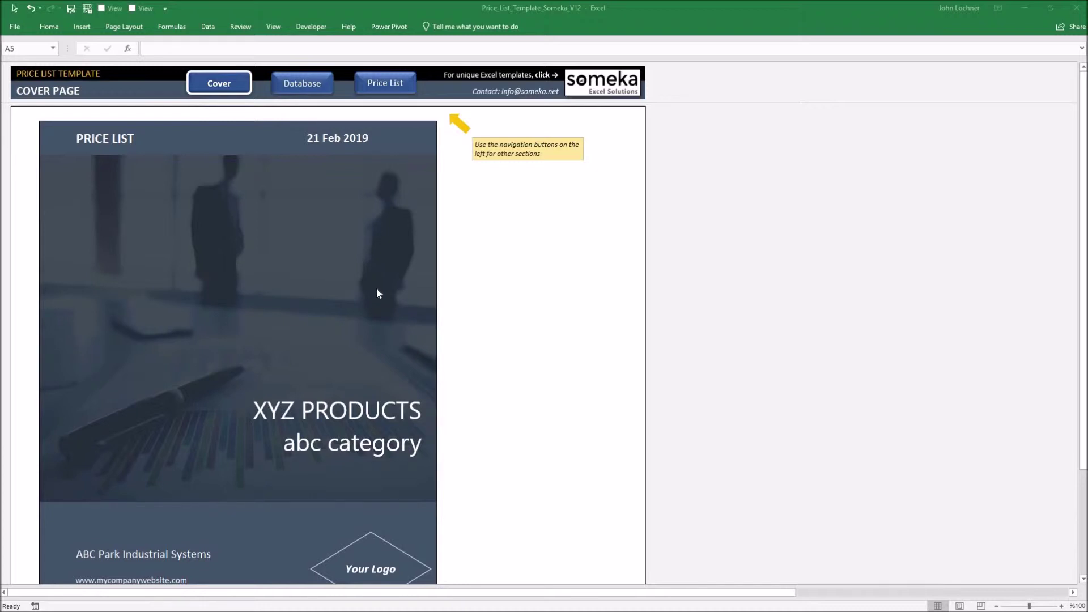
- Review the products database sheet, then switch to the categorized price list
click(305, 86)
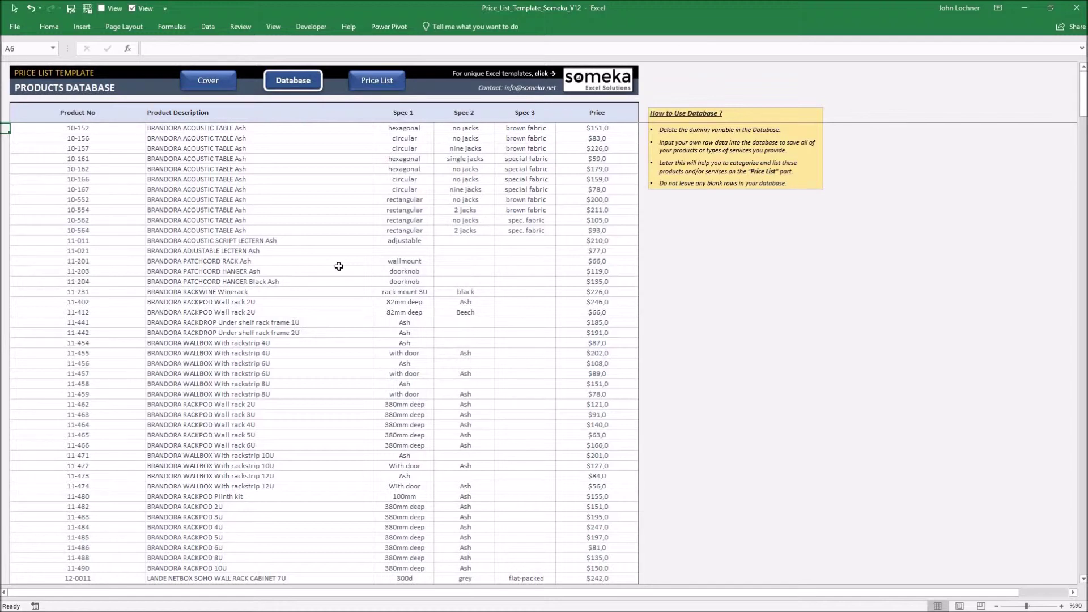
click(370, 89)
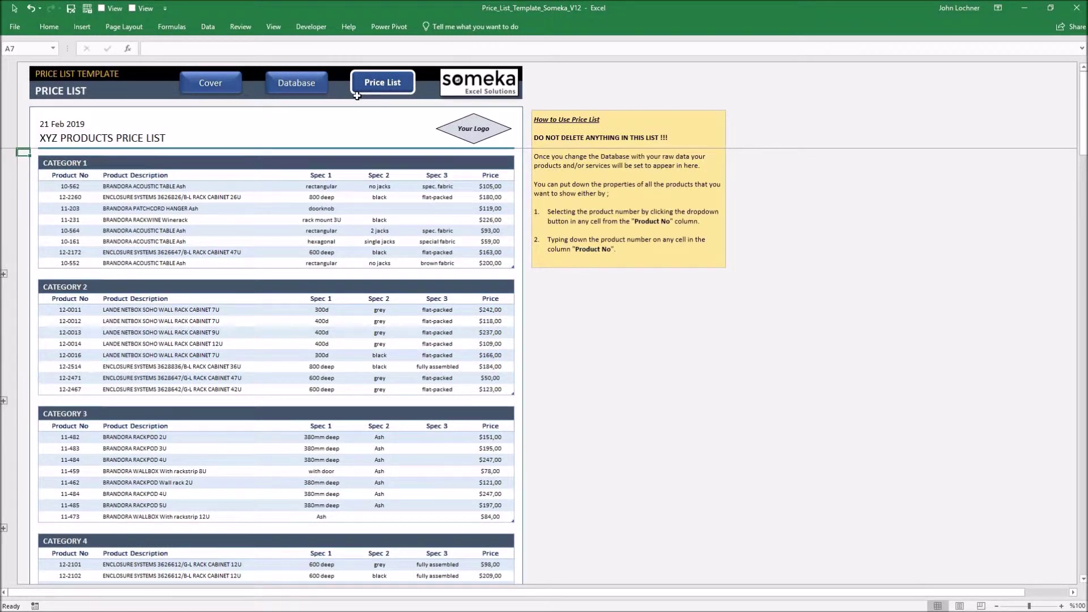
- Go back to the cover page with its title, date, company name and logo
click(198, 86)
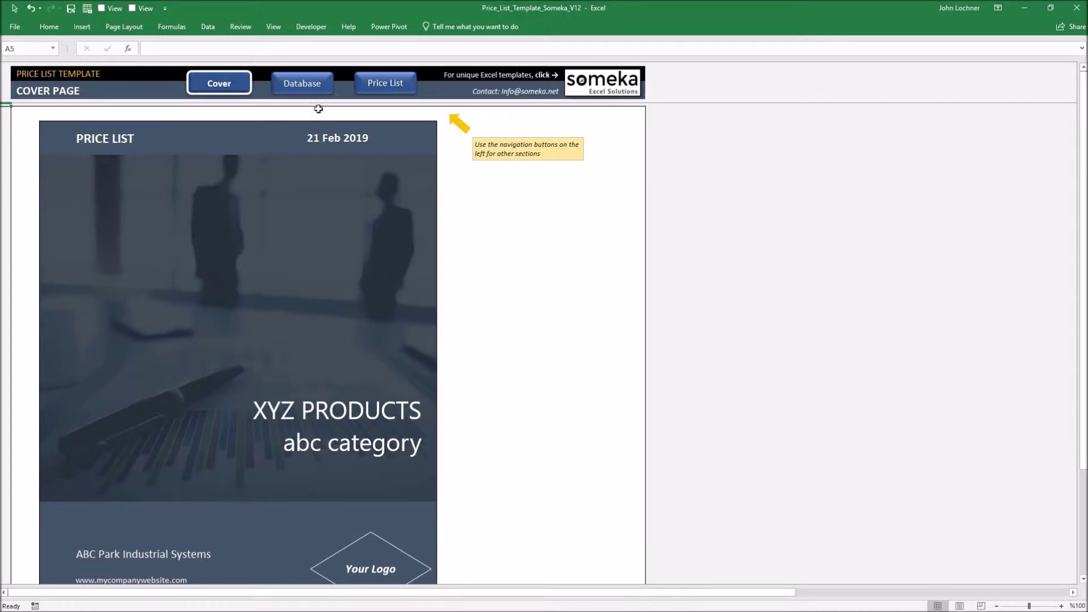
- Stop at the products database sheet, then return to the price list sheet
click(308, 91)
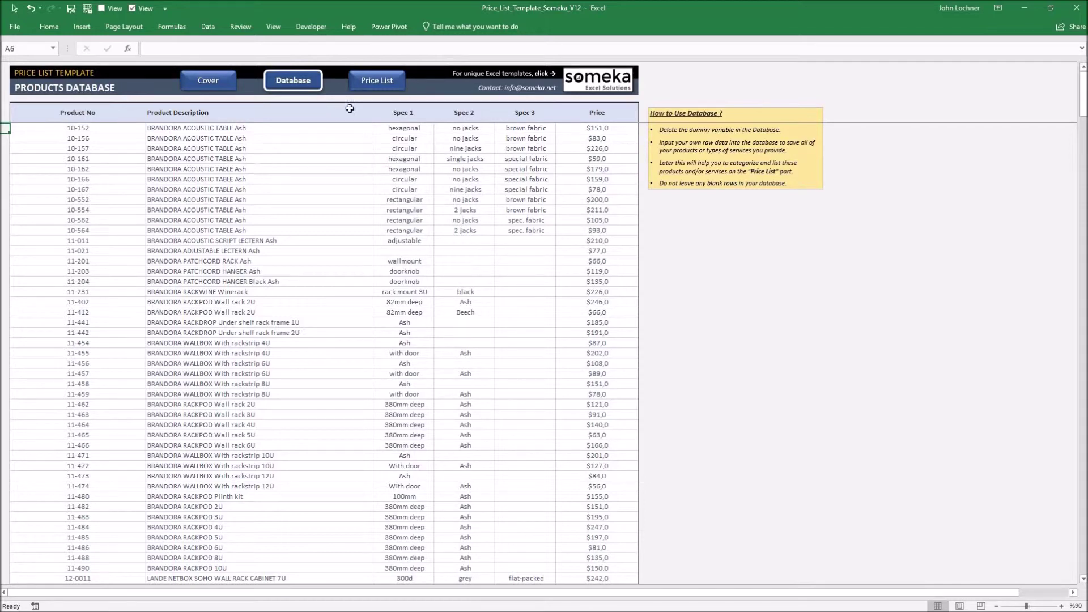
click(364, 87)
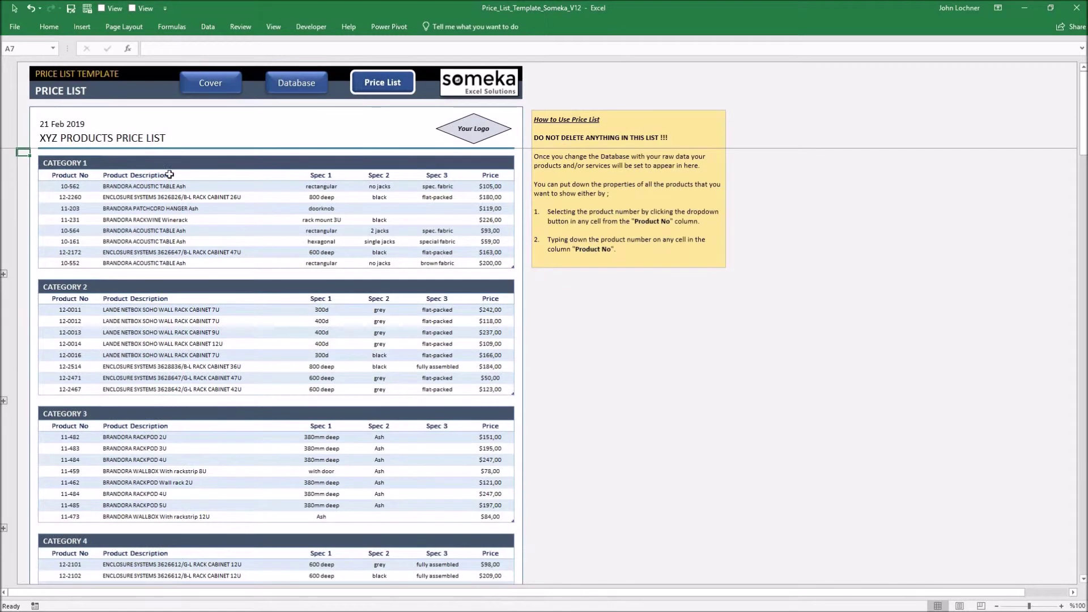
- Change Category 1's third product from 11-203 to 12-2358, the 22U rack cabinet at $131.00
click(84, 287)
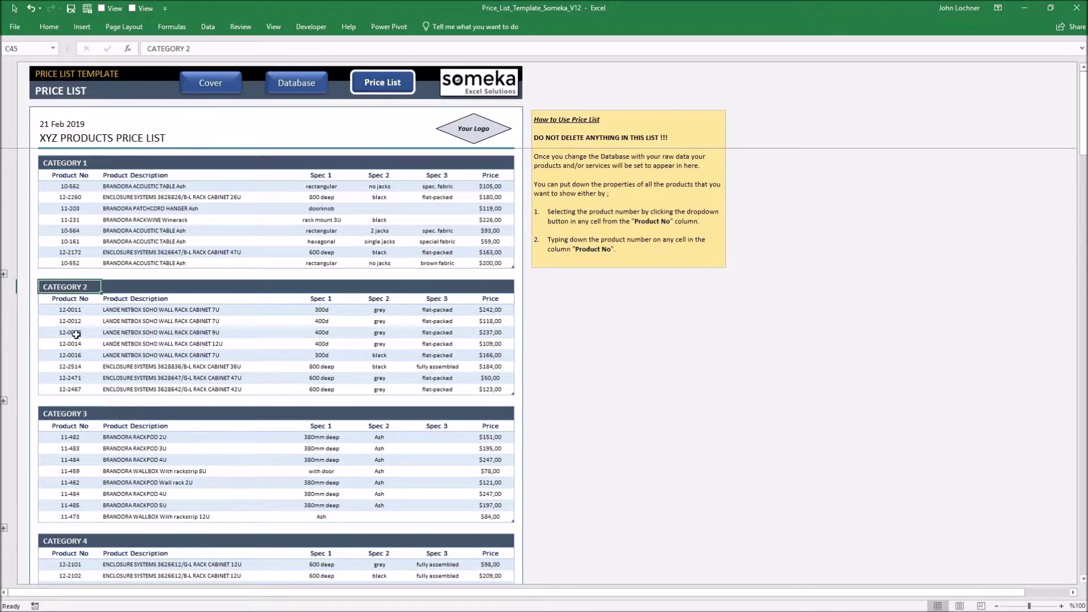
click(92, 207)
click(106, 209)
scroll(85, 269, down, 5)
click(77, 266)
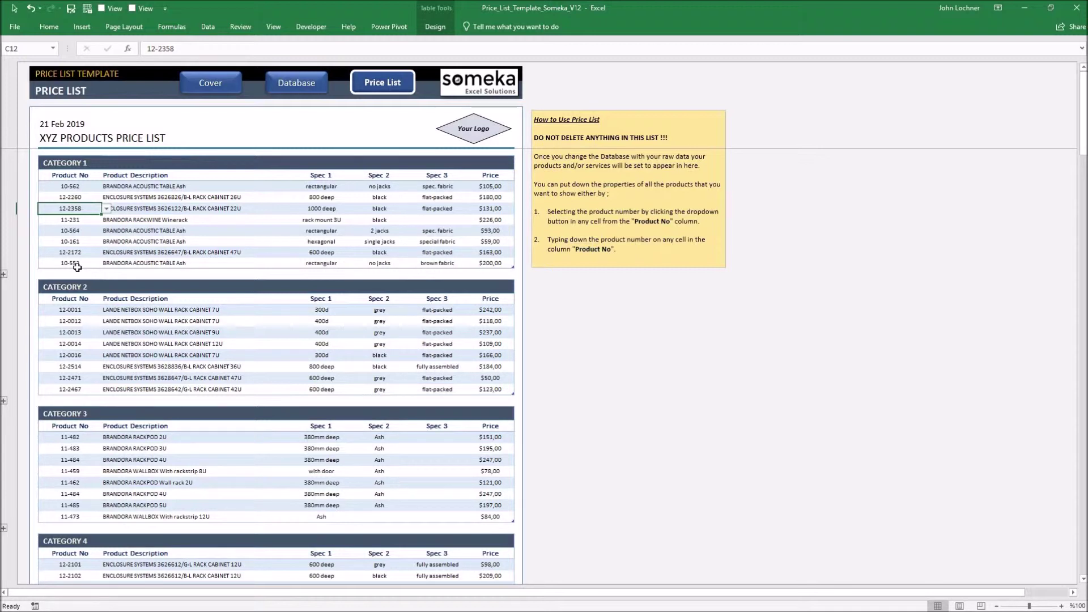
click(4, 275)
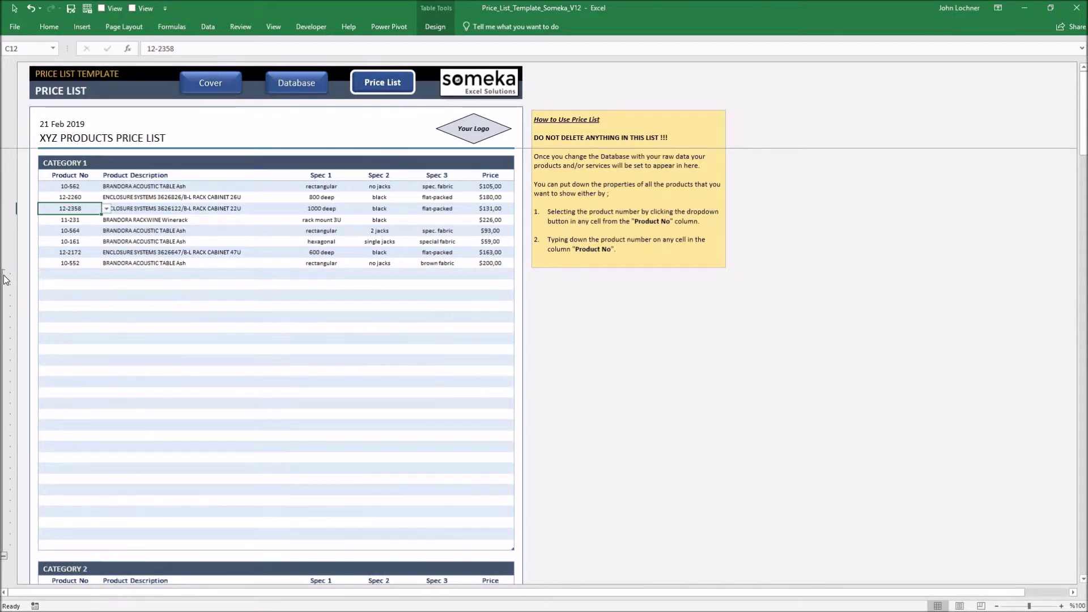
click(4, 275)
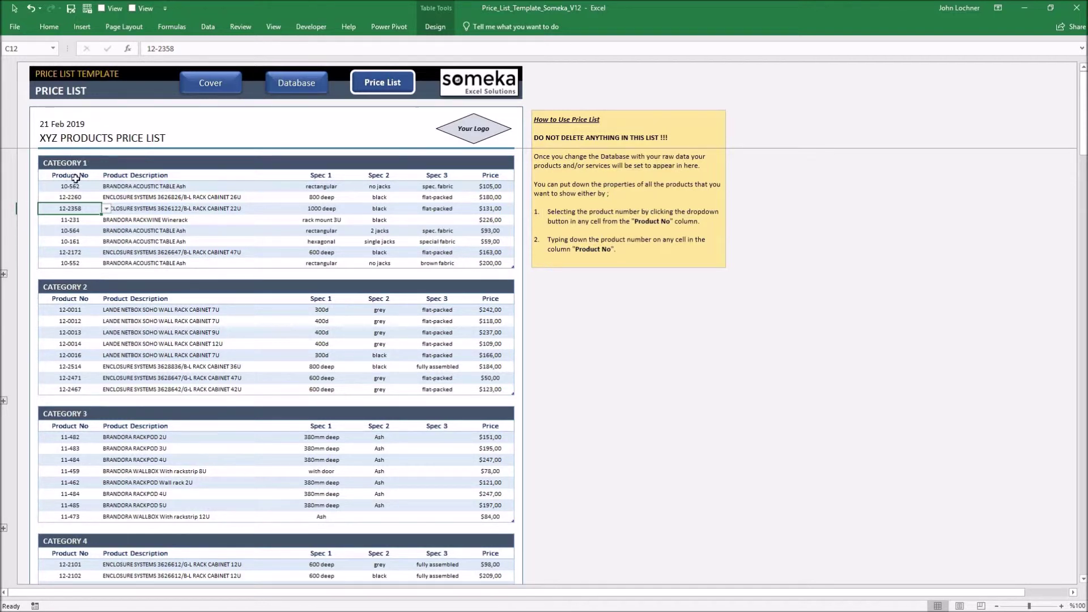
click(75, 195)
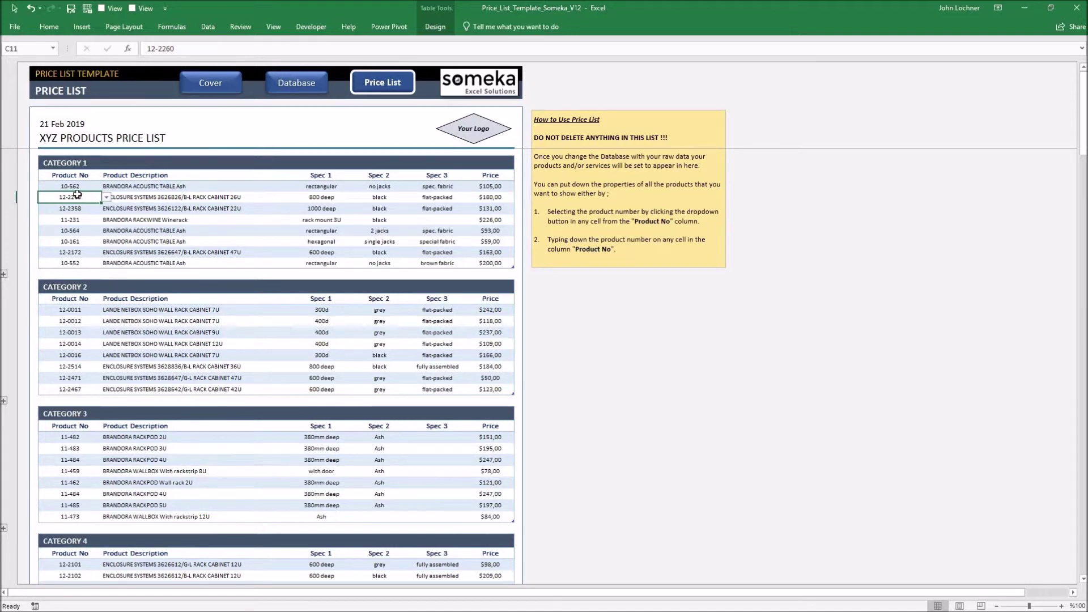
click(163, 174)
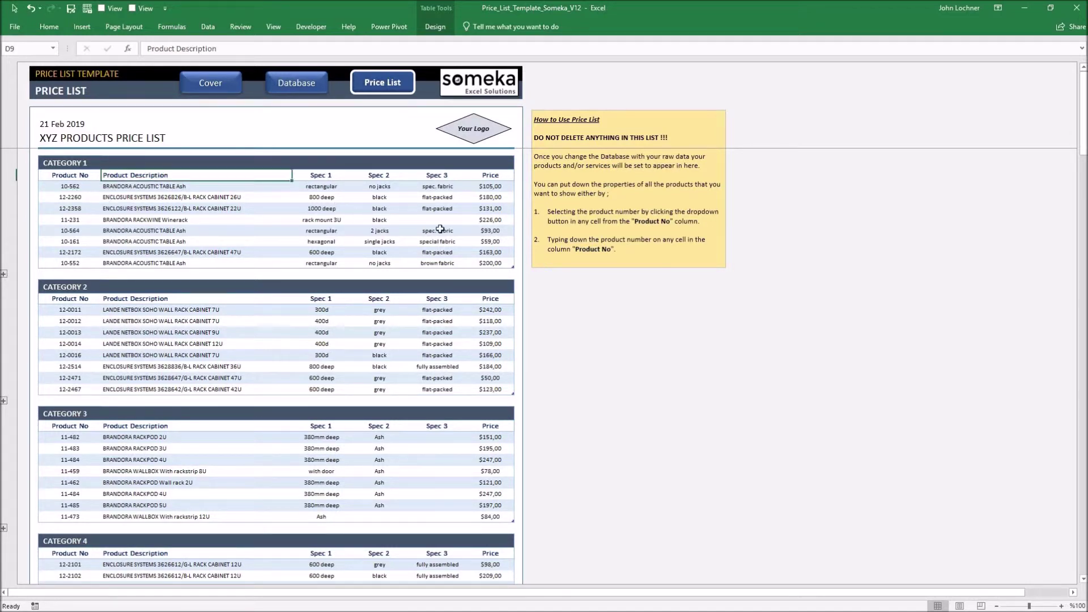
drag(439, 229, 511, 267)
click(72, 211)
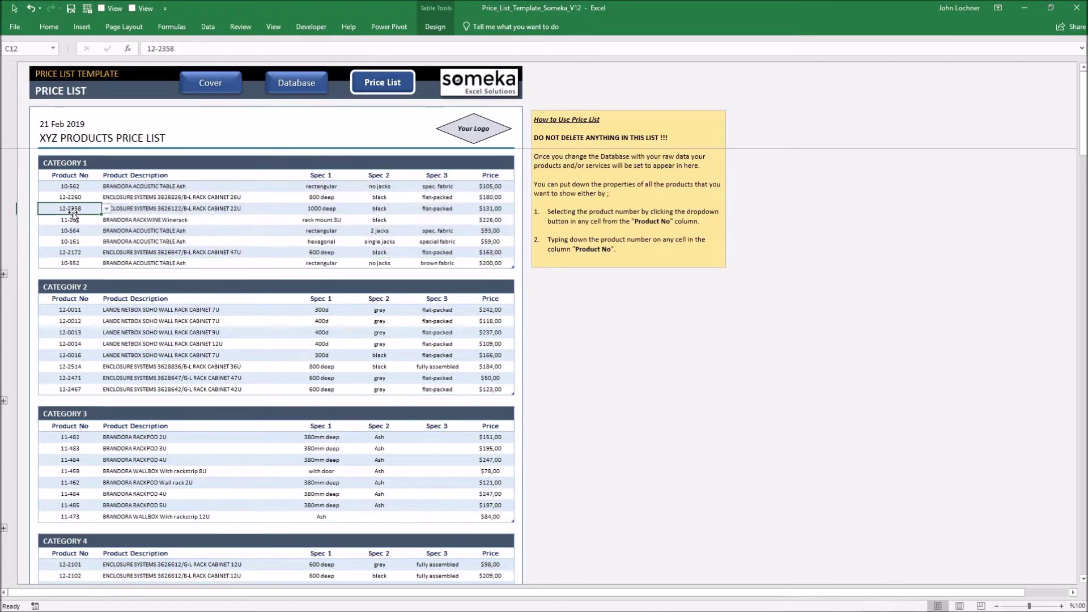